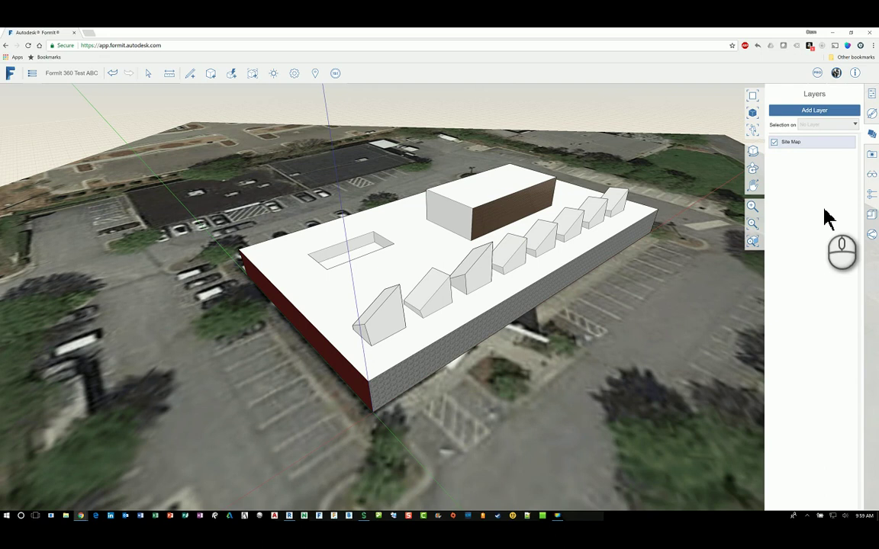
- Add two layers named Conceptual Design Content and Existing Bldgs
{"action": "left_click", "coordinate": [824, 111]}
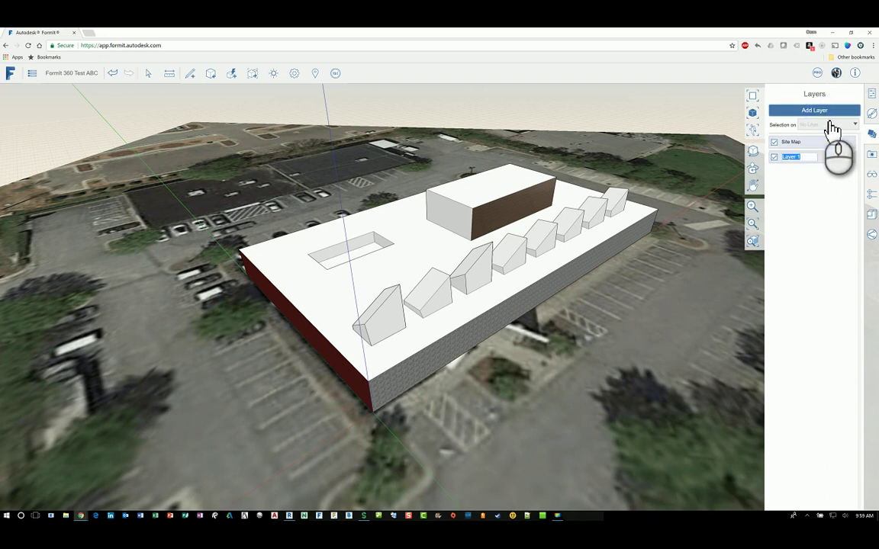
{"action": "type", "text": "Condeptual Design Content"}
{"action": "left_click", "coordinate": [828, 113]}
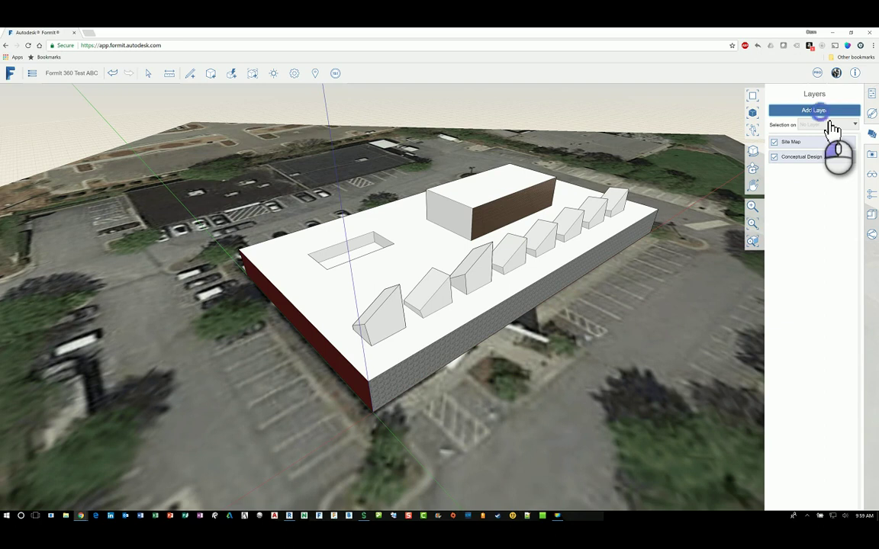
{"action": "type", "text": "Existing B"}
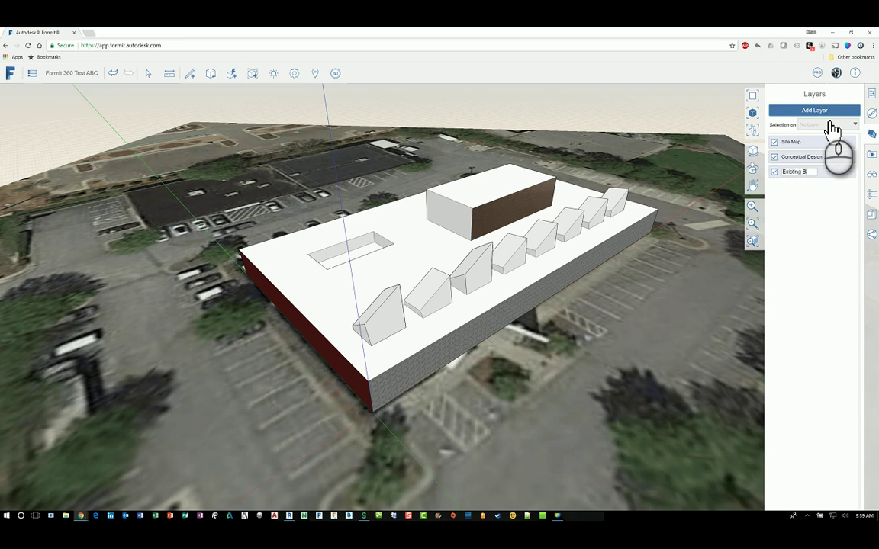
{"action": "type", "text": "ldgs"}
{"action": "key", "text": "Return"}
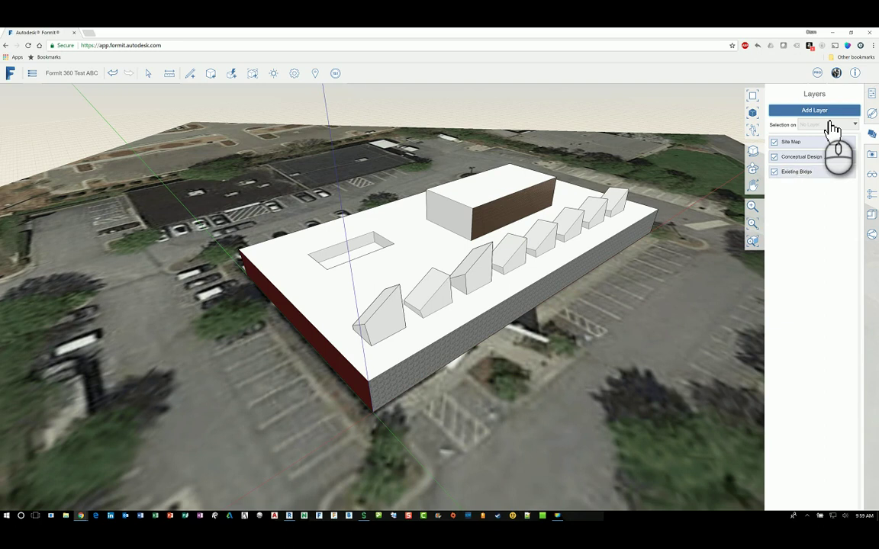
{"action": "left_click", "coordinate": [815, 204]}
{"action": "left_click", "coordinate": [575, 100]}
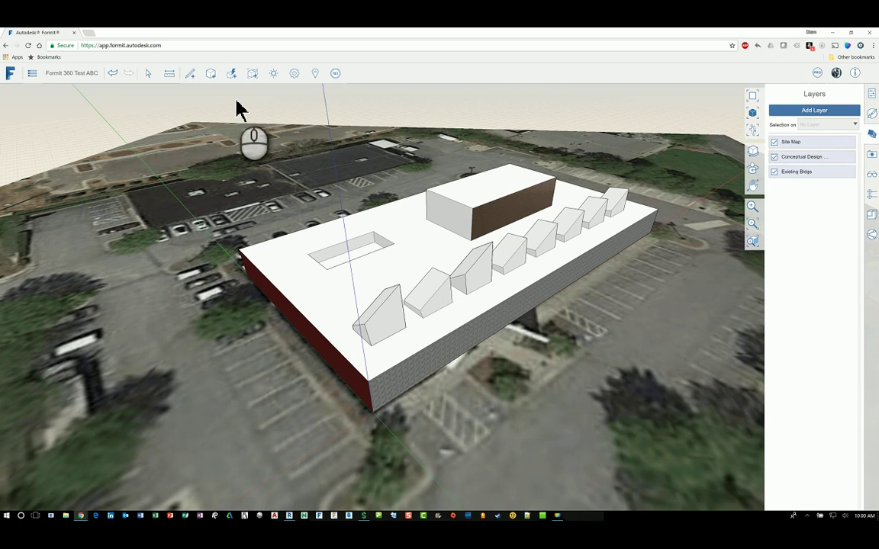
- Assign the whole building mass, including its rooftop volumes, to the Conceptual Design Content layer
{"action": "middle_click_drag", "start_coordinate": [360, 261], "coordinate": [501, 343]}
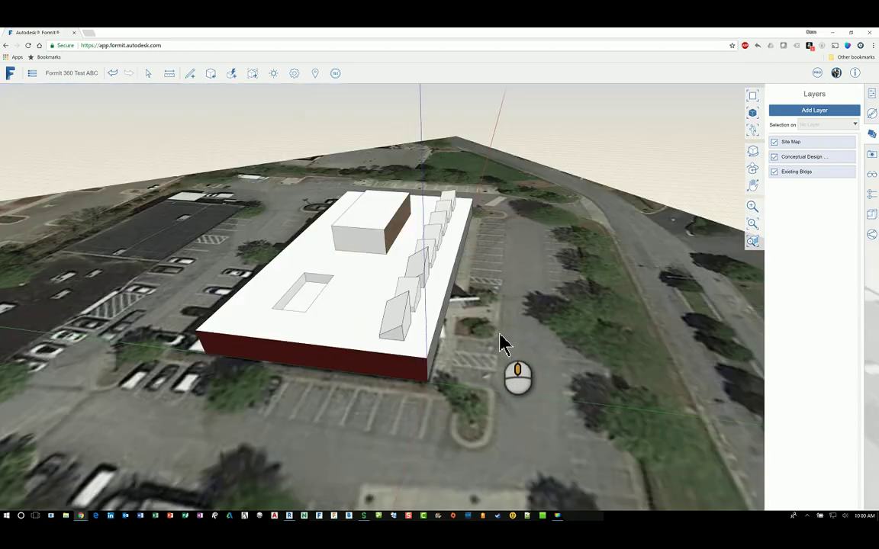
{"action": "left_click", "coordinate": [129, 120]}
{"action": "left_click_drag", "start_coordinate": [130, 121], "coordinate": [507, 415]}
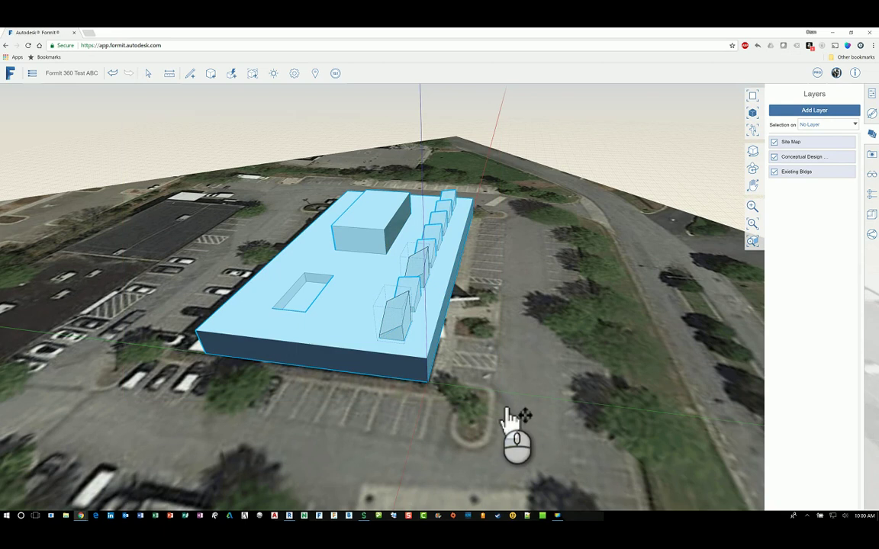
{"action": "left_click", "coordinate": [839, 125]}
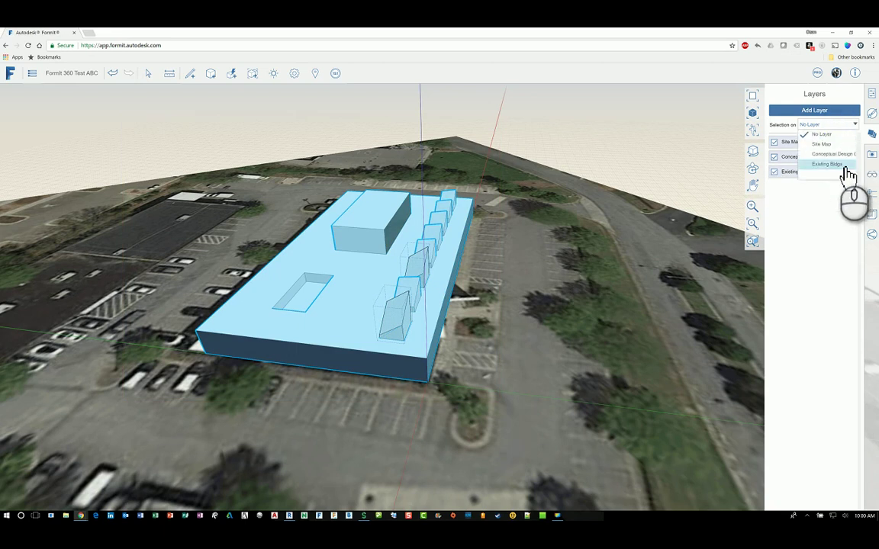
{"action": "left_click", "coordinate": [839, 153]}
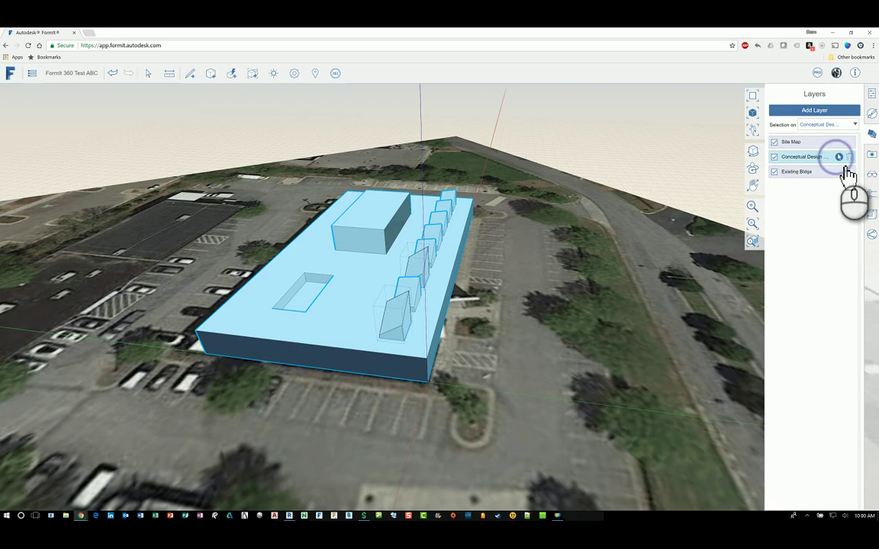
{"action": "left_click", "coordinate": [614, 154]}
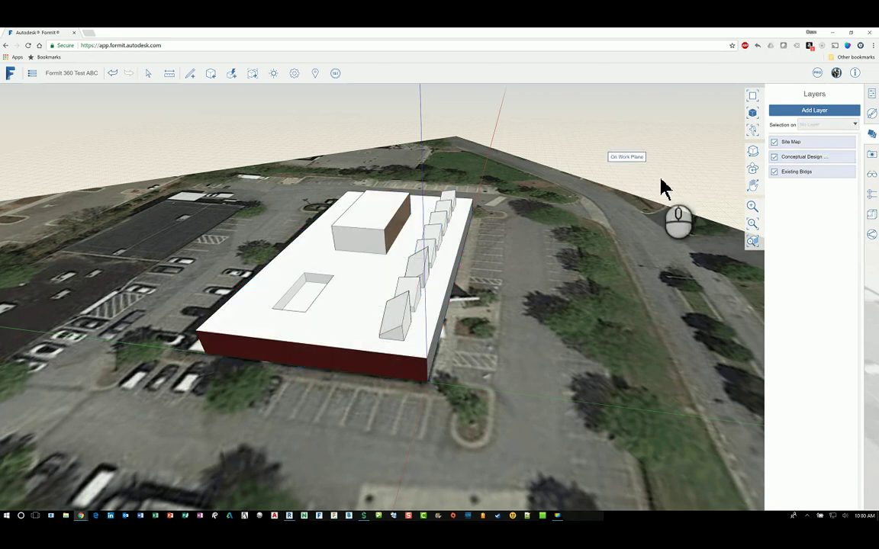
- Check the layer assignments by hiding the Site Map and Conceptual Design Content layers and showing both again
{"action": "left_click", "coordinate": [774, 142]}
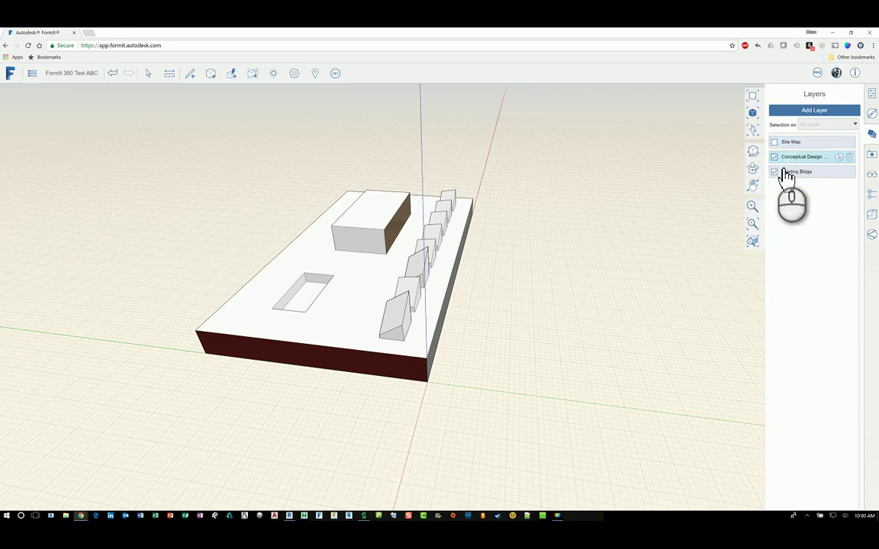
{"action": "left_click", "coordinate": [775, 157]}
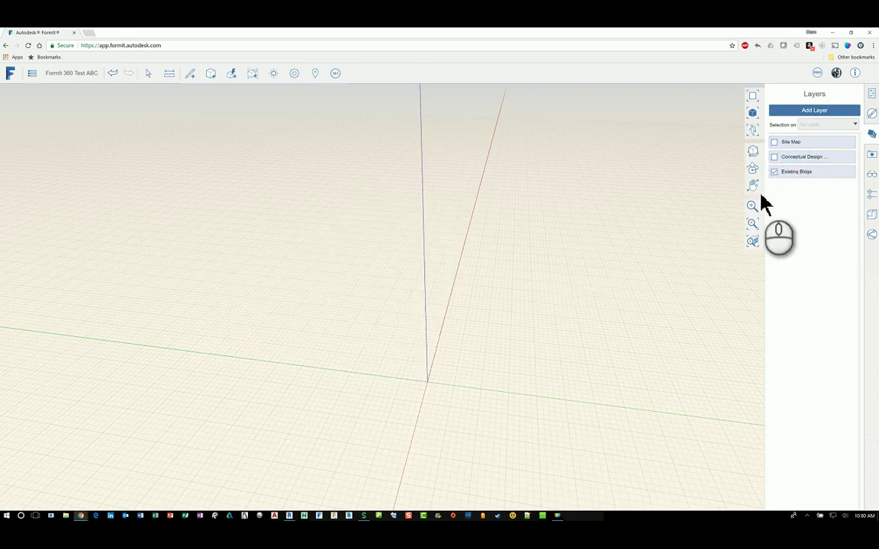
{"action": "left_click", "coordinate": [774, 156]}
{"action": "left_click", "coordinate": [774, 142]}
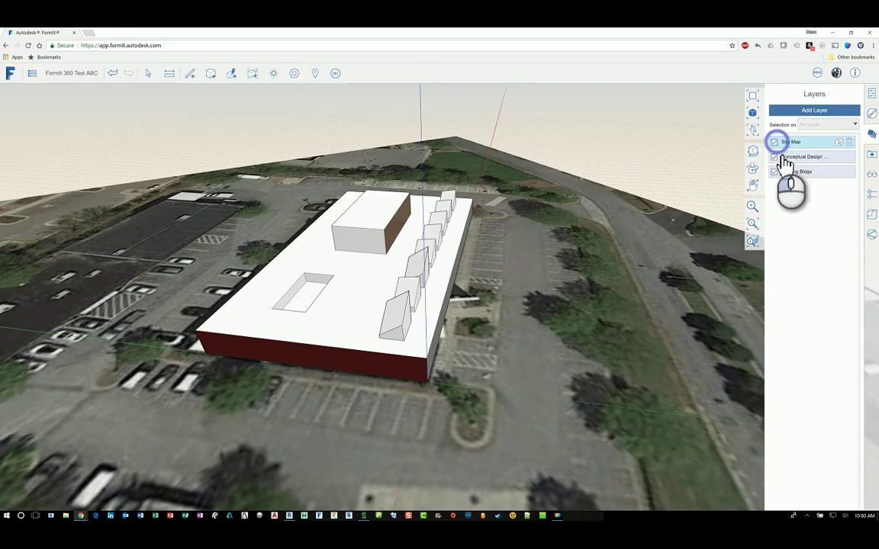
- Place a cube primitive at the near corner of the dark-roofed building across the parking lot on the site image
{"action": "middle_click_drag", "start_coordinate": [602, 210], "coordinate": [333, 260]}
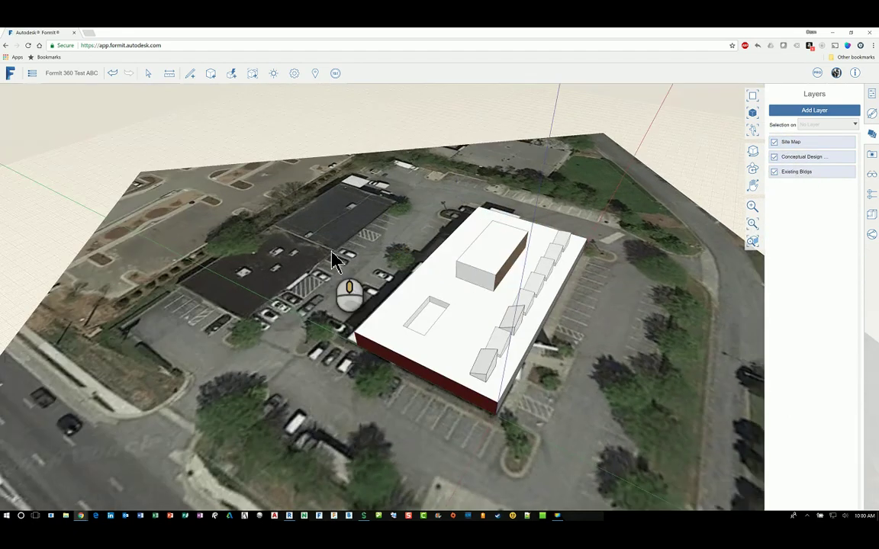
{"action": "scroll", "coordinate": [270, 242], "scroll_direction": "up", "scroll_amount": 5}
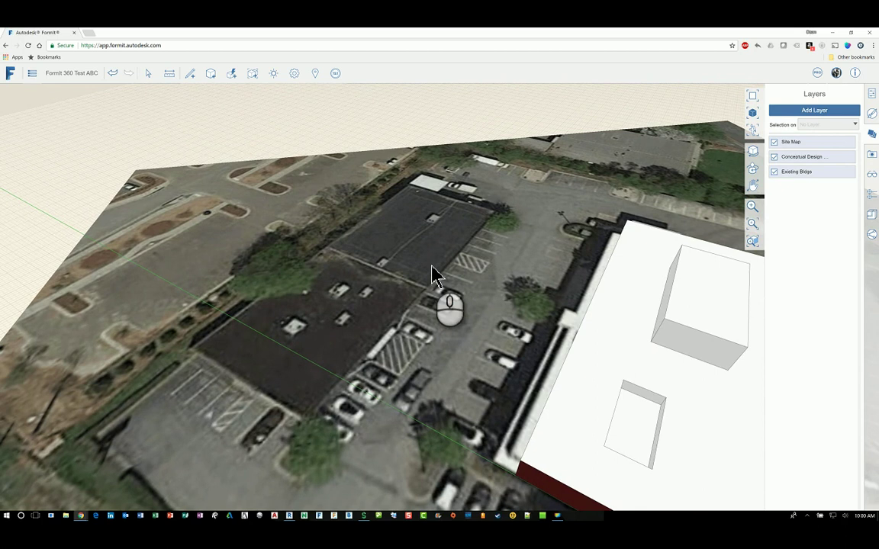
{"action": "left_click", "coordinate": [212, 74]}
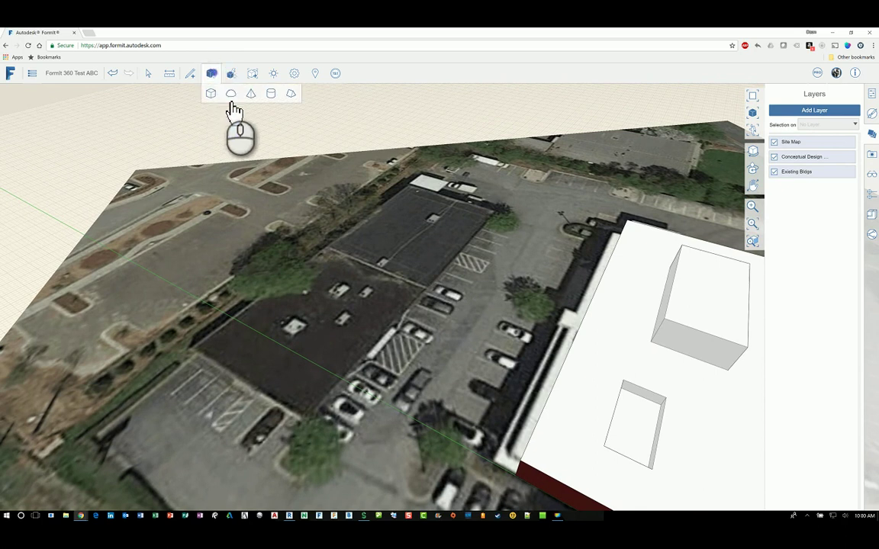
{"action": "left_click", "coordinate": [211, 93]}
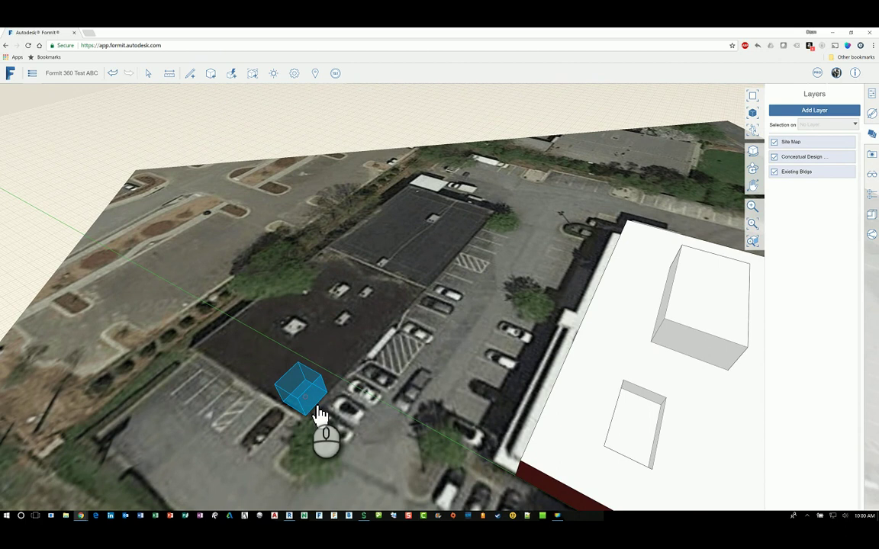
{"action": "left_click", "coordinate": [314, 408]}
{"action": "left_click", "coordinate": [387, 413]}
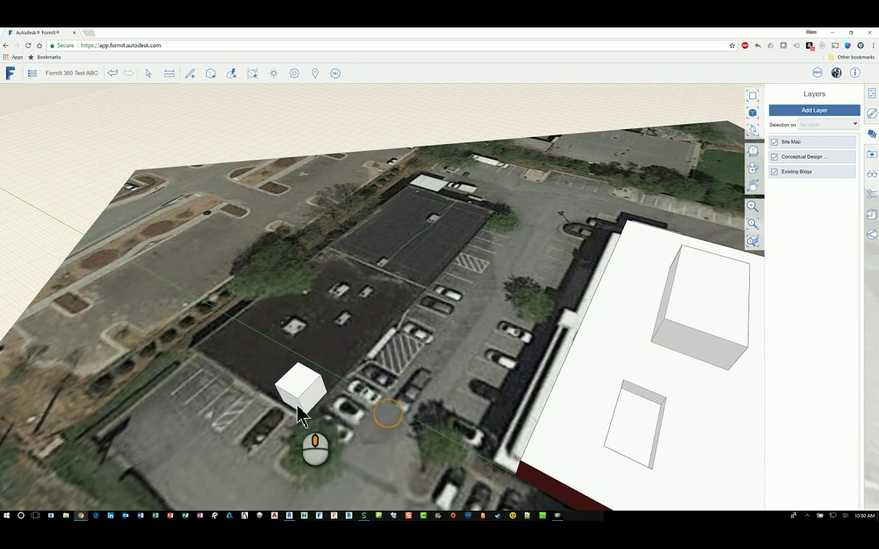
- Pull the cube's end face about 156 ft along the dark roofs' parking-side edge, then about 5 ft more to the far corner
{"action": "middle_click_drag", "start_coordinate": [302, 415], "coordinate": [408, 358]}
{"action": "left_click", "coordinate": [404, 299]}
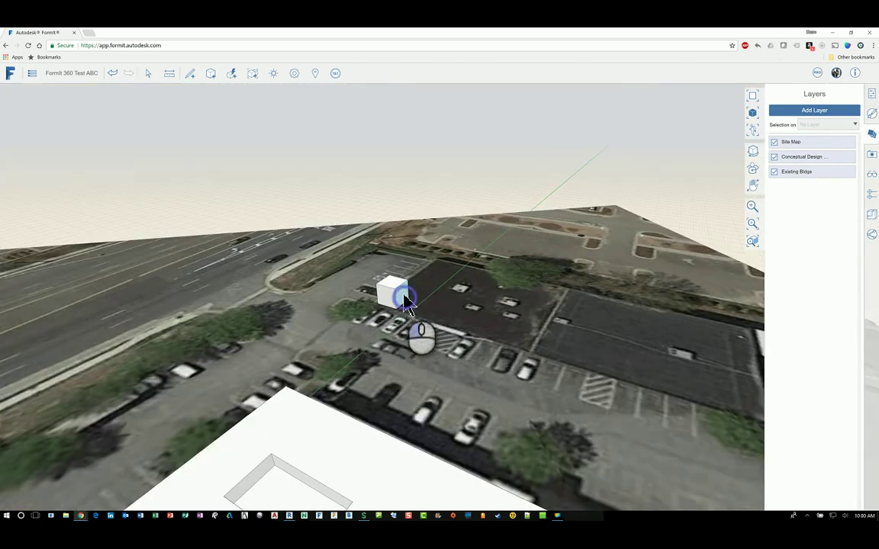
{"action": "left_click", "coordinate": [720, 391]}
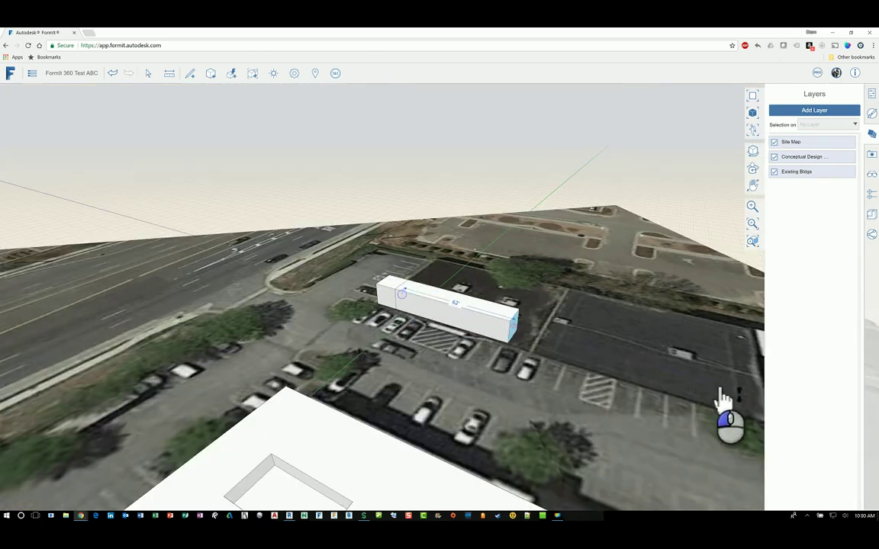
{"action": "left_click_drag", "start_coordinate": [719, 391], "coordinate": [702, 392]}
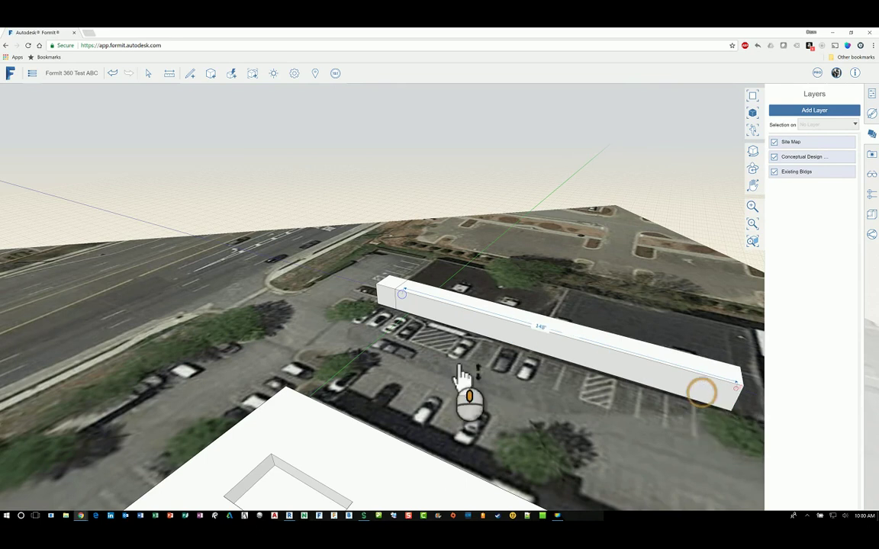
{"action": "middle_click_drag", "start_coordinate": [476, 392], "coordinate": [586, 412]}
{"action": "double_click", "coordinate": [610, 408]}
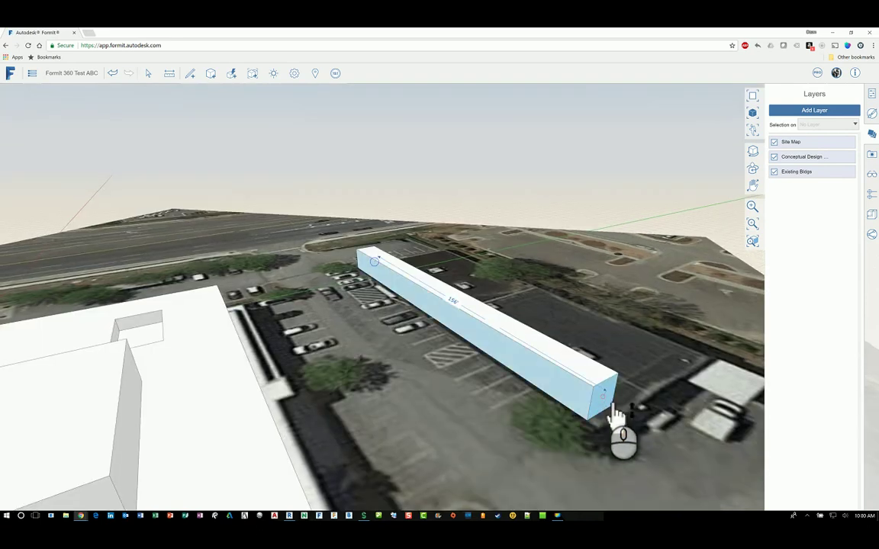
{"action": "left_click_drag", "start_coordinate": [614, 412], "coordinate": [632, 418]}
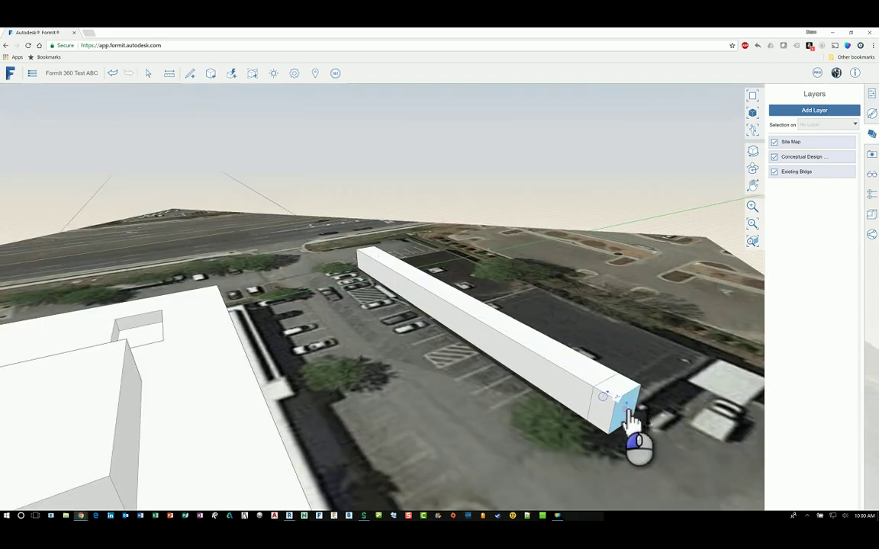
{"action": "scroll", "coordinate": [461, 408], "scroll_direction": "up", "scroll_amount": 5}
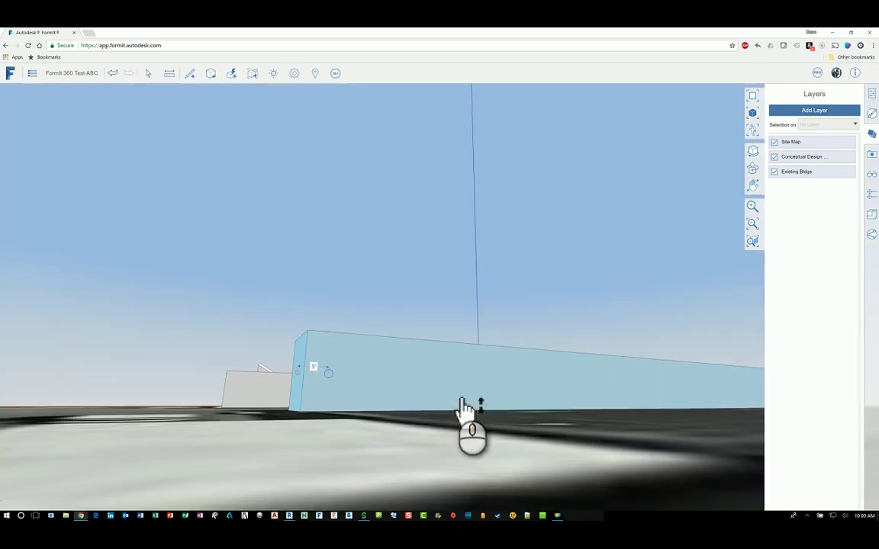
{"action": "scroll", "coordinate": [496, 427], "scroll_direction": "down", "scroll_amount": 5}
{"action": "middle_click_drag", "start_coordinate": [598, 414], "coordinate": [494, 376]}
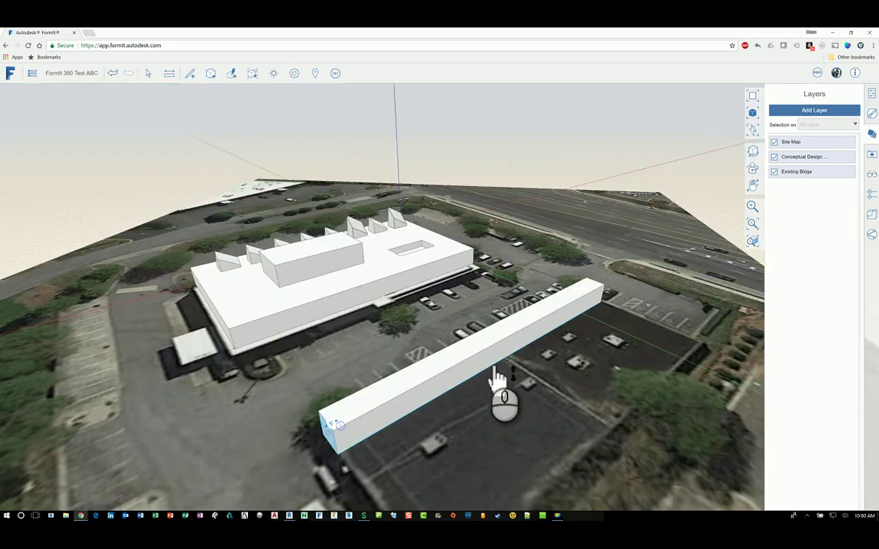
- Pull the block's long rear face across the dark roofs to cover the existing building's full footprint
{"action": "left_click", "coordinate": [531, 334]}
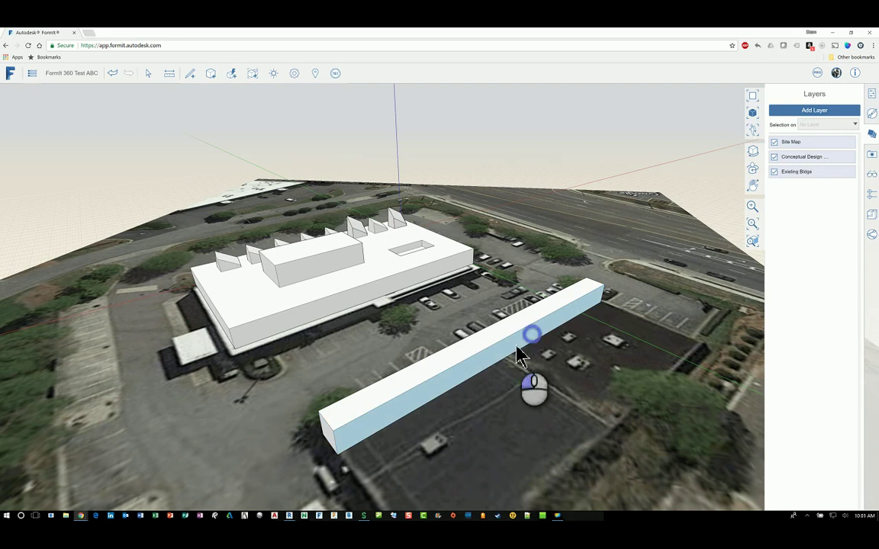
{"action": "left_click_drag", "start_coordinate": [503, 357], "coordinate": [619, 440]}
{"action": "left_click", "coordinate": [517, 324]}
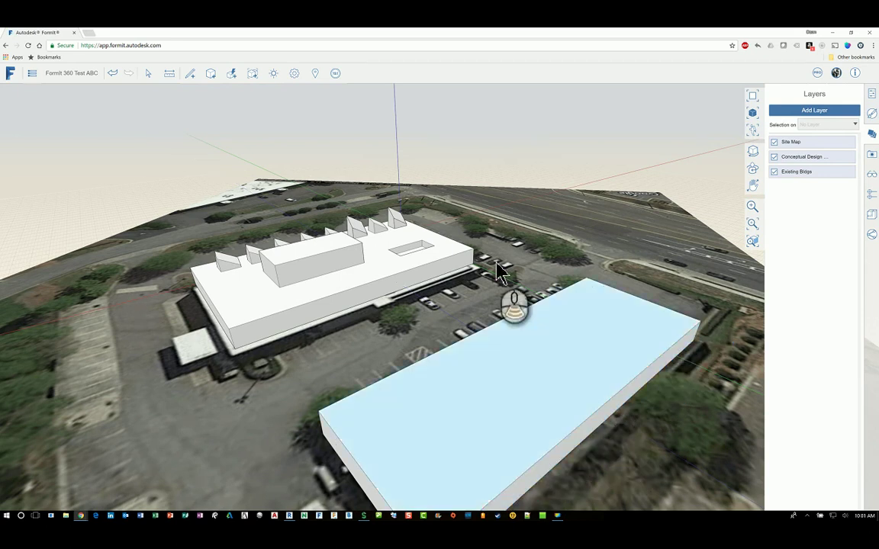
- Select the entire new building block with a selection window and clear the selection
{"action": "scroll", "coordinate": [497, 271], "scroll_direction": "down", "scroll_amount": 5}
{"action": "middle_click_drag", "start_coordinate": [508, 303], "coordinate": [539, 317]}
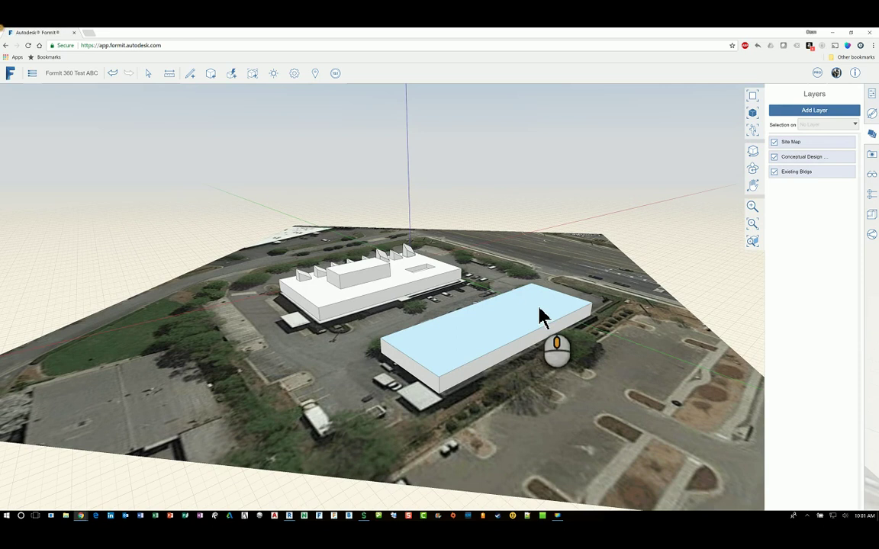
{"action": "left_click", "coordinate": [350, 501]}
{"action": "left_click_drag", "start_coordinate": [337, 497], "coordinate": [633, 291]}
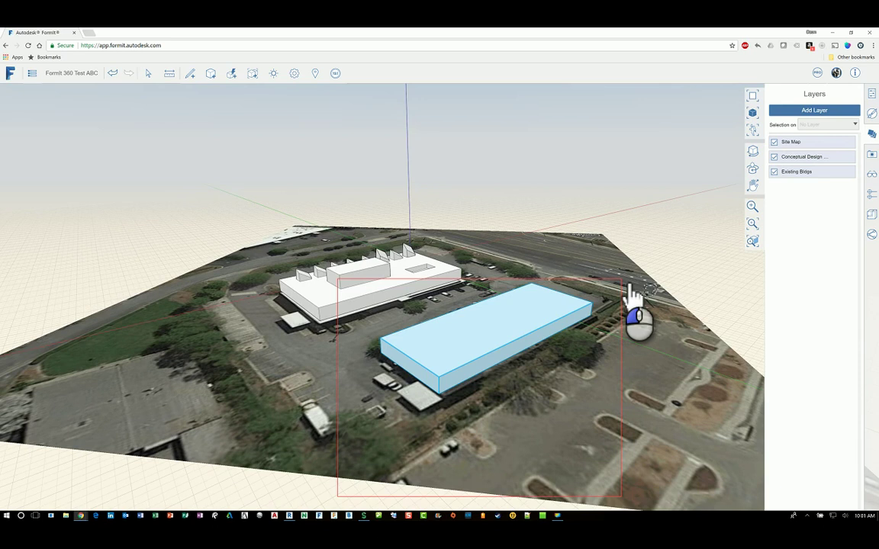
{"action": "mouse_move", "coordinate": [630, 287]}
{"action": "left_mouse_down"}
{"action": "mouse_move", "coordinate": [642, 238]}
{"action": "mouse_move", "coordinate": [641, 294]}
{"action": "left_mouse_up"}
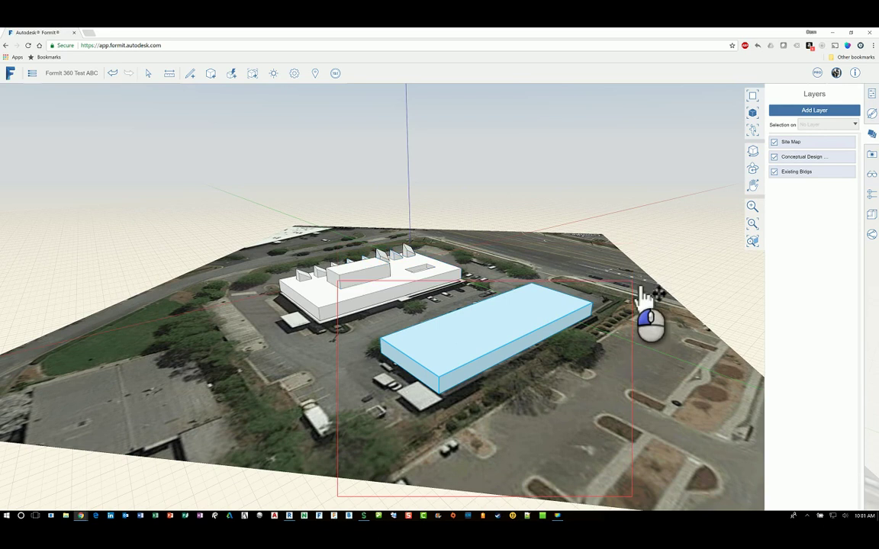
{"action": "left_click", "coordinate": [612, 294]}
- Select the new building block as one whole solid and clear the selection
{"action": "scroll", "coordinate": [509, 335], "scroll_direction": "up", "scroll_amount": 3}
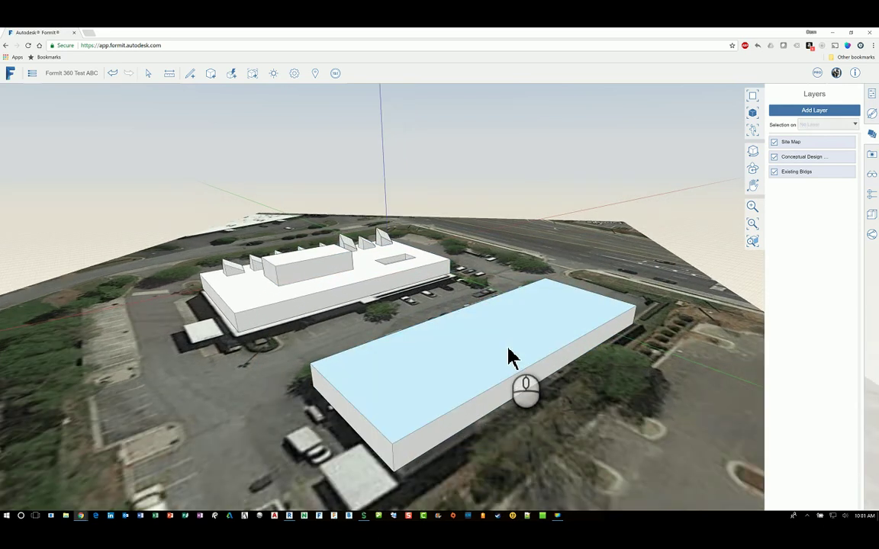
{"action": "double_click", "coordinate": [509, 357]}
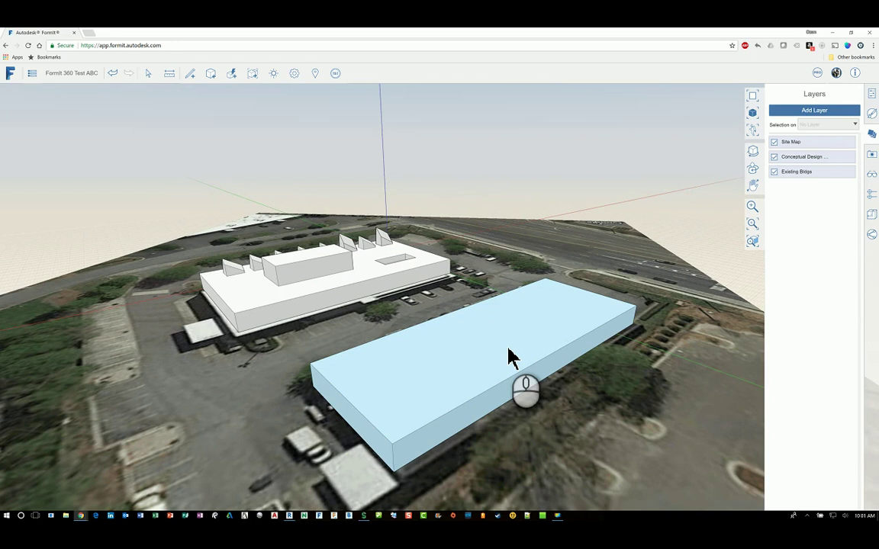
{"action": "left_click", "coordinate": [510, 355]}
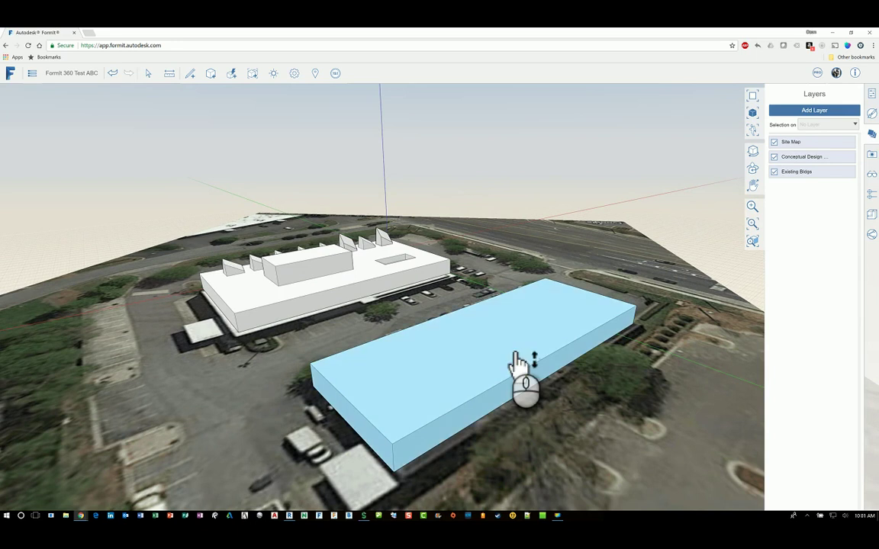
{"action": "left_click", "coordinate": [864, 139]}
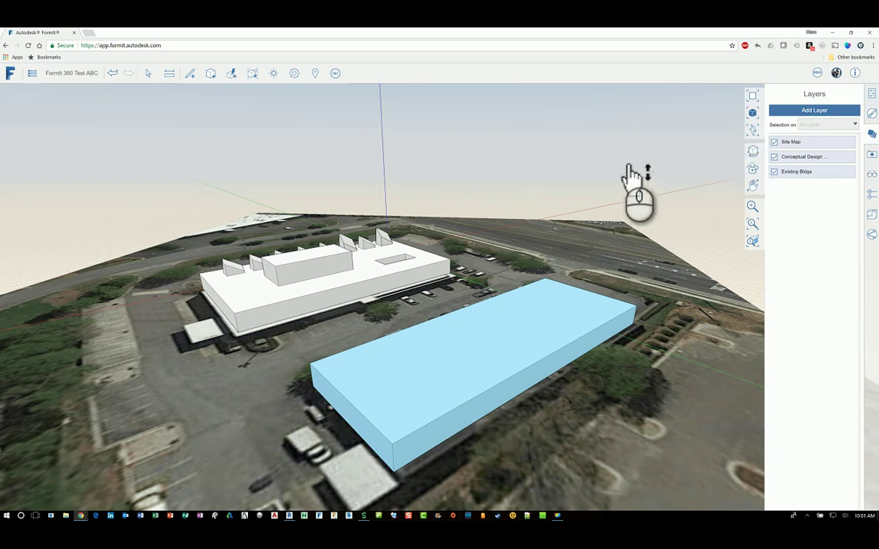
{"action": "scroll", "coordinate": [550, 298], "scroll_direction": "down", "scroll_amount": 5}
{"action": "middle_click_drag", "start_coordinate": [587, 290], "coordinate": [543, 338]}
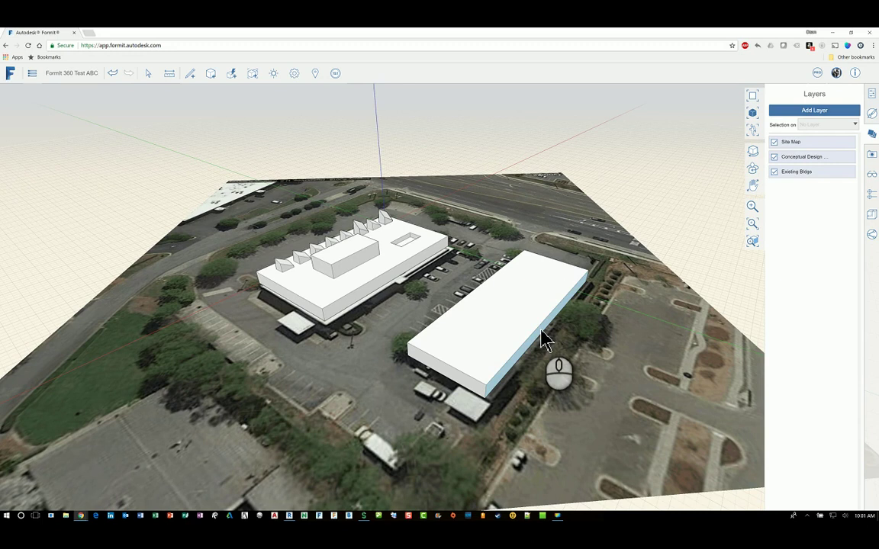
- Try to assign the new building block to the Existing Bldgs layer, and clear the selection
{"action": "left_click", "coordinate": [543, 338]}
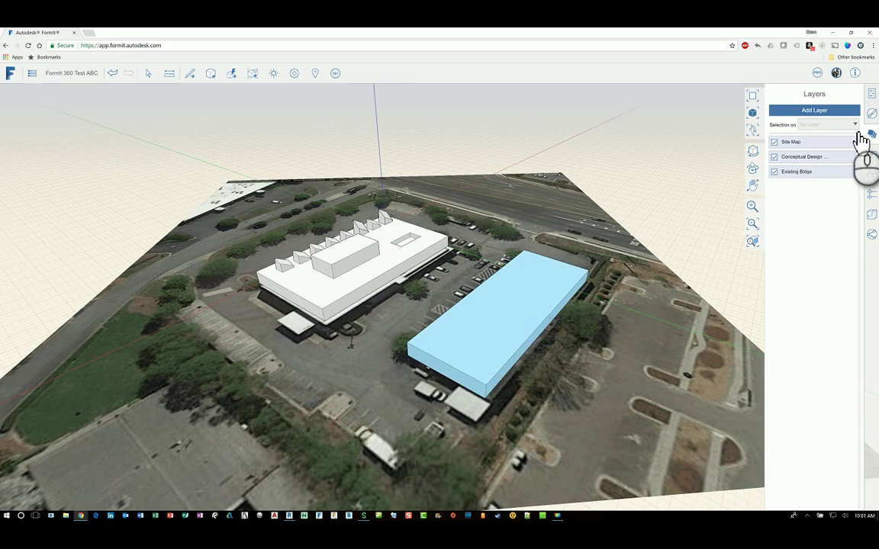
{"action": "left_click", "coordinate": [786, 171]}
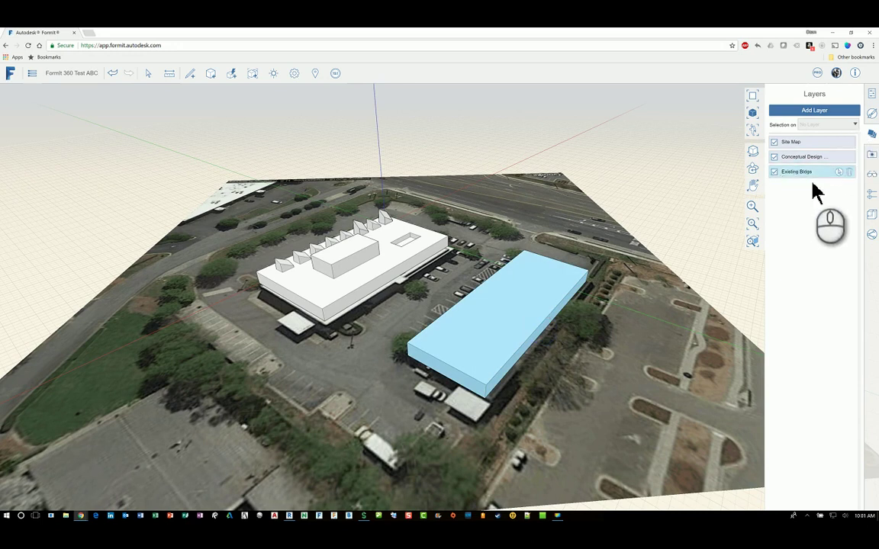
{"action": "left_click", "coordinate": [844, 139]}
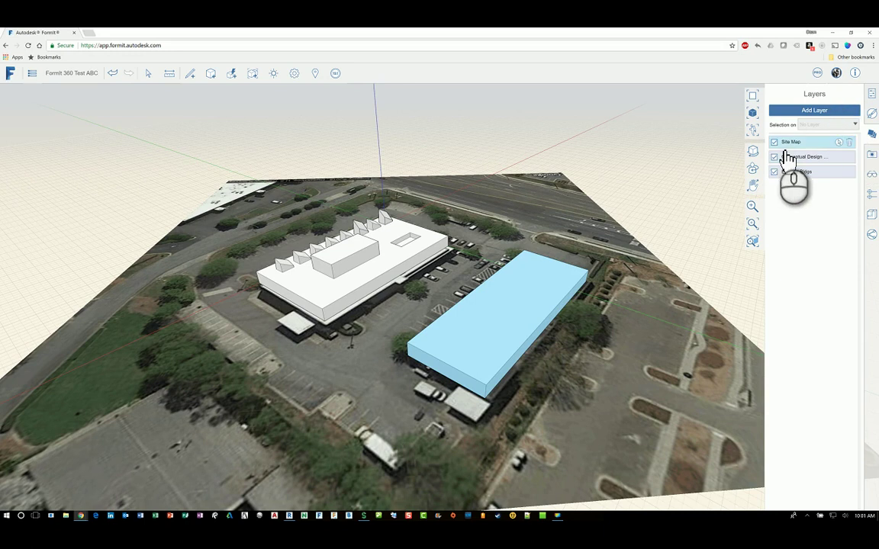
{"action": "left_click", "coordinate": [488, 186]}
{"action": "scroll", "coordinate": [531, 275], "scroll_direction": "up", "scroll_amount": 2}
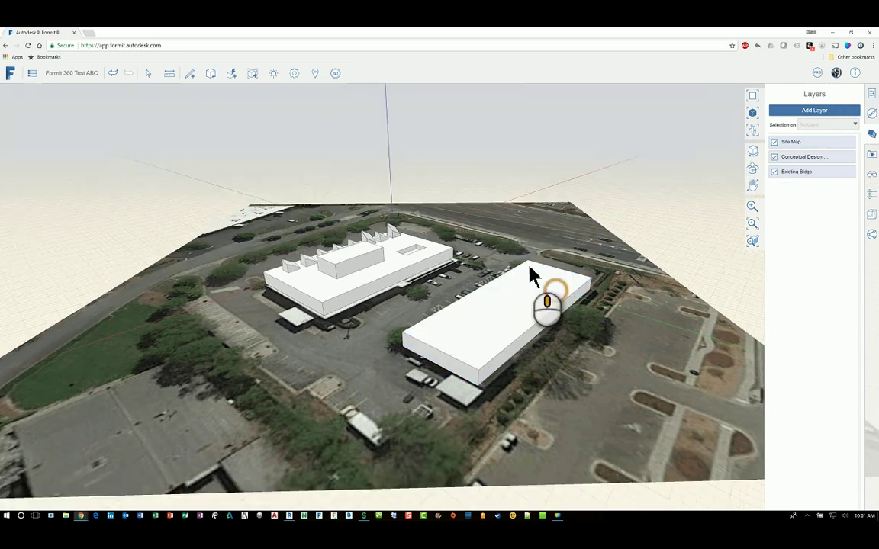
{"action": "scroll", "coordinate": [532, 275], "scroll_direction": "down", "scroll_amount": 2}
{"action": "scroll", "coordinate": [83, 92], "scroll_direction": "up", "scroll_amount": 3}
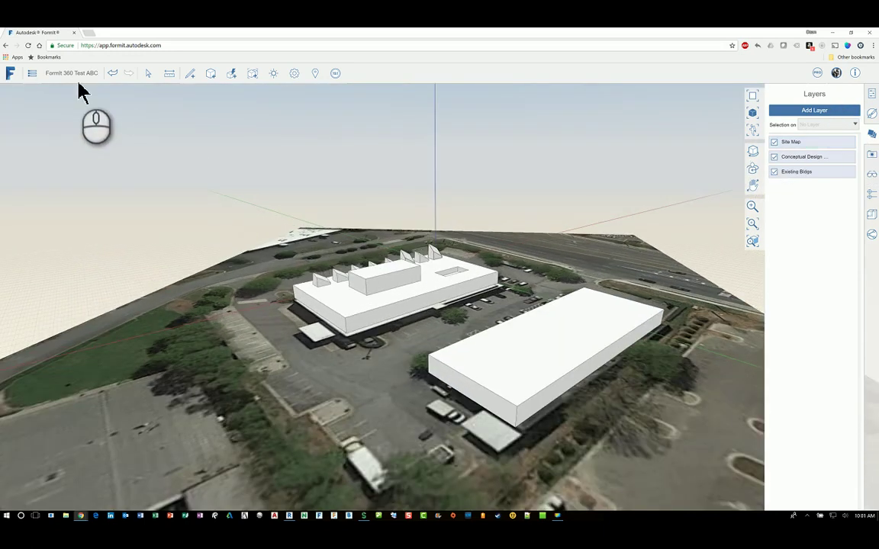
- Save the current sketch to A360 Drive
{"action": "left_click", "coordinate": [32, 73]}
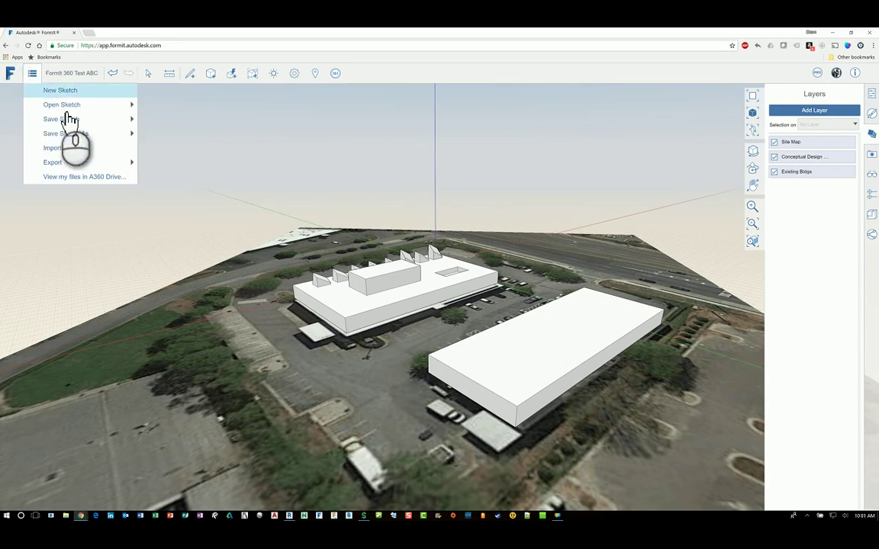
{"action": "left_click", "coordinate": [67, 118]}
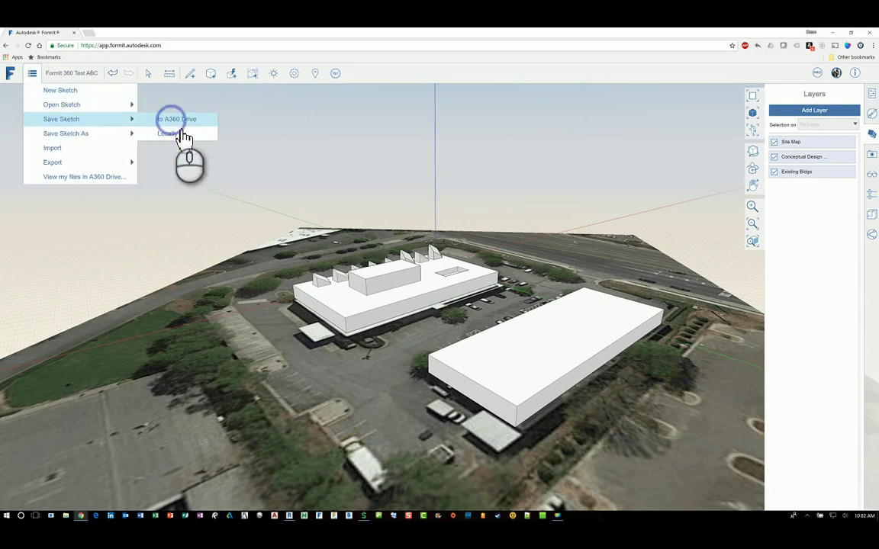
{"action": "left_click", "coordinate": [173, 121]}
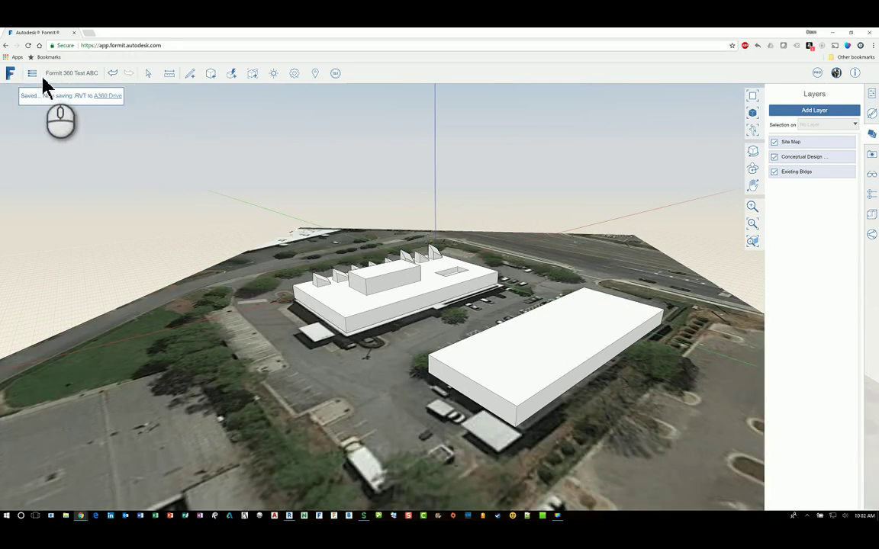
- Reopen the FormIt 360 Test ABC sketch from A360 Drive
{"action": "left_click", "coordinate": [32, 73]}
{"action": "left_click", "coordinate": [99, 105]}
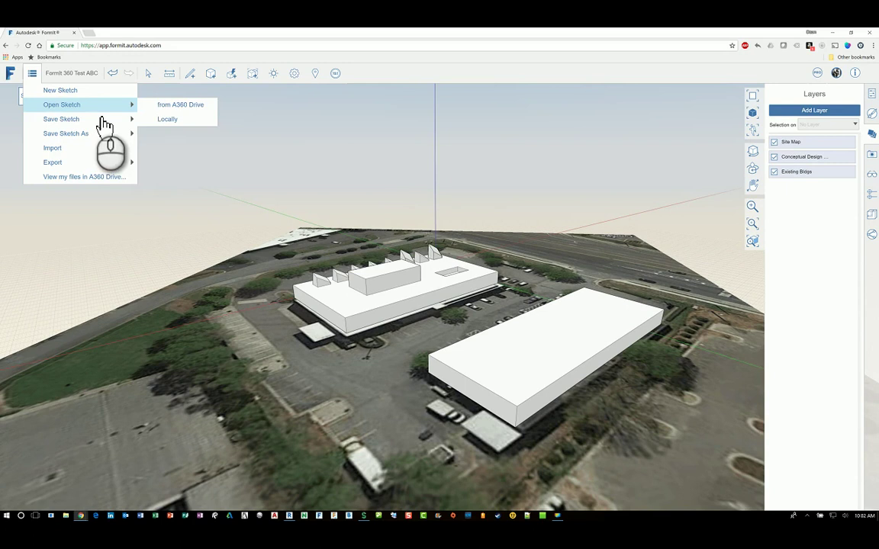
{"action": "left_click", "coordinate": [157, 105]}
{"action": "left_click", "coordinate": [305, 223]}
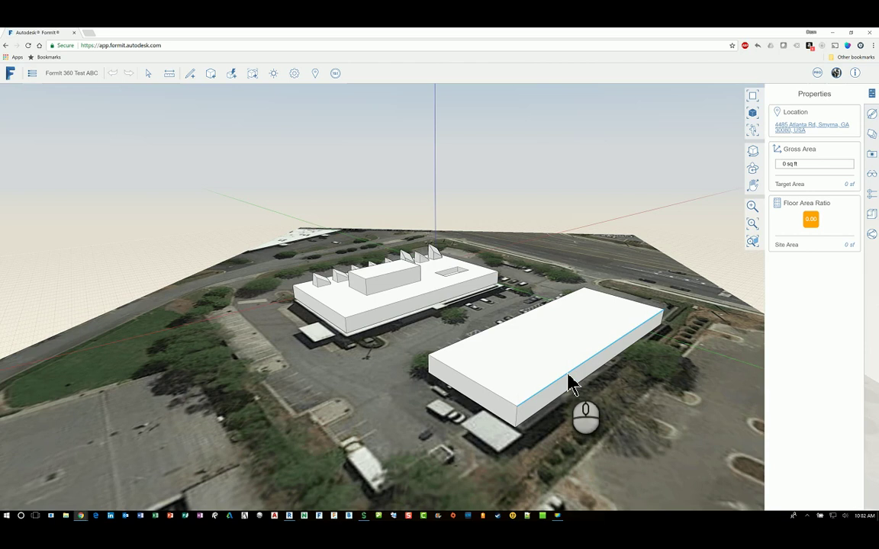
- Assign the neighbouring building block to the Existing Bldgs layer and clear the selection
{"action": "left_click", "coordinate": [568, 377]}
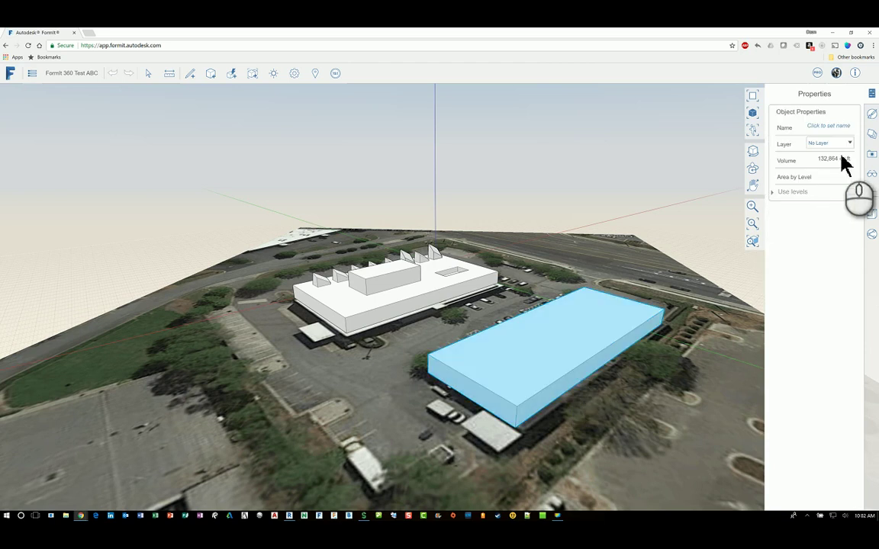
{"action": "left_click", "coordinate": [871, 114]}
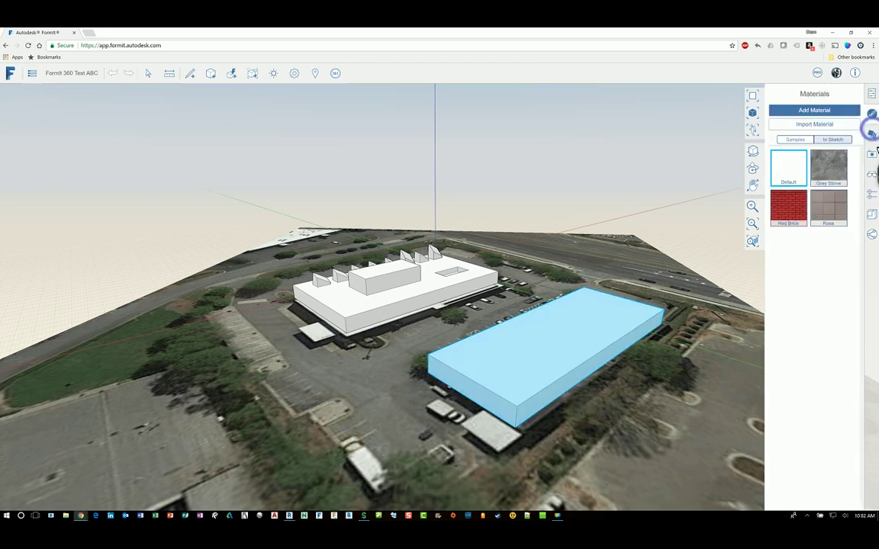
{"action": "left_click", "coordinate": [872, 134]}
{"action": "left_click", "coordinate": [840, 124]}
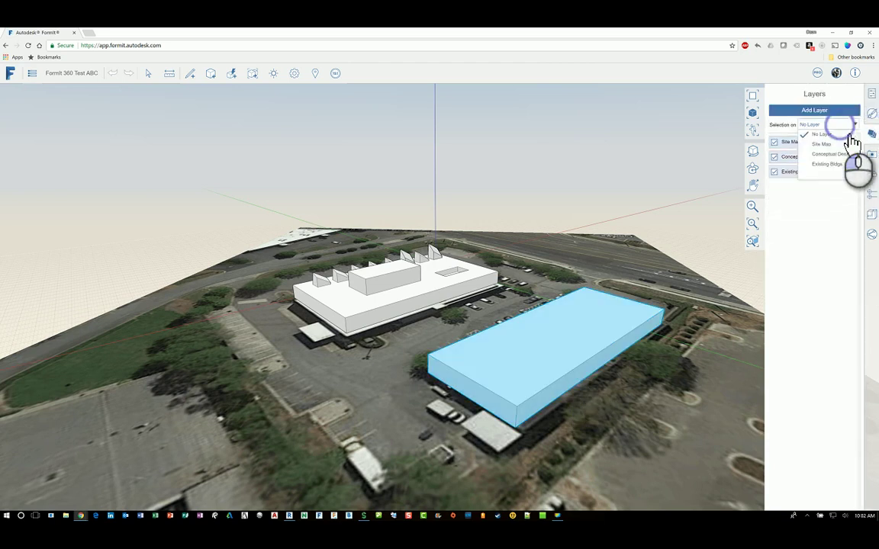
{"action": "left_click", "coordinate": [827, 164]}
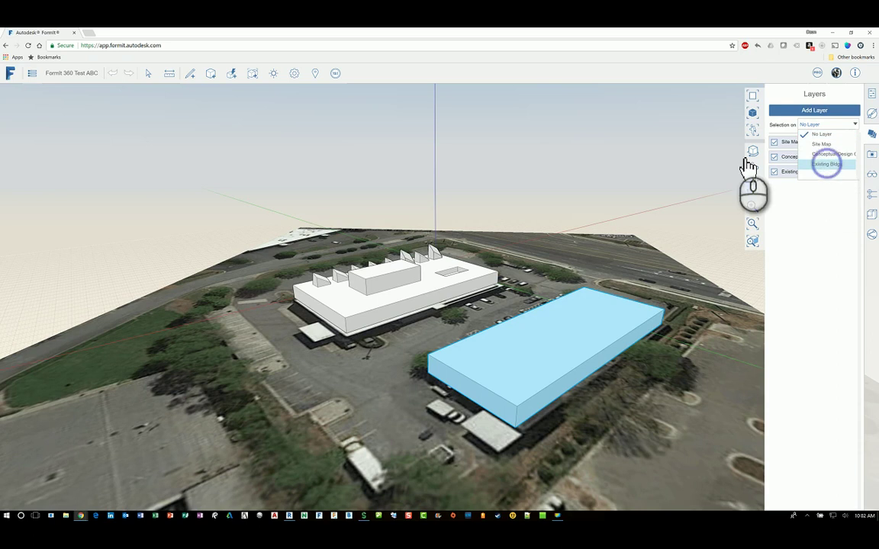
{"action": "left_click", "coordinate": [607, 152]}
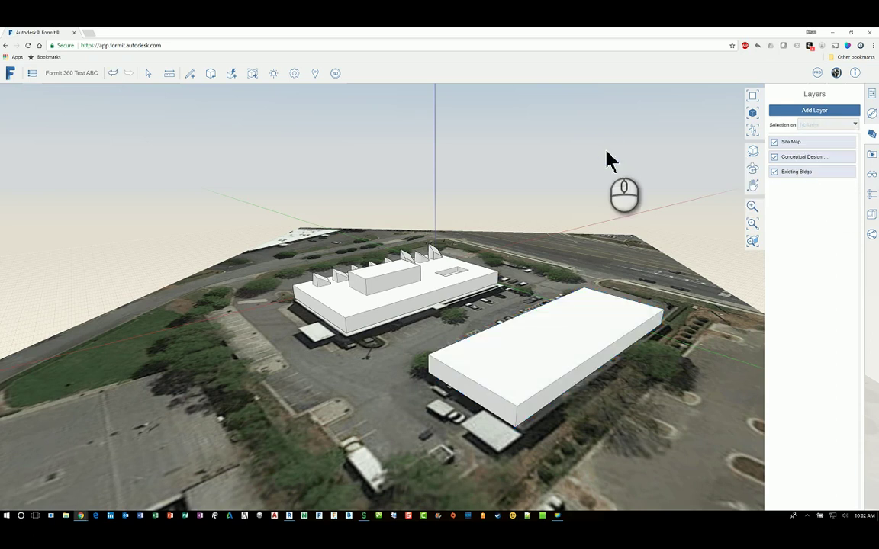
- Check the layer assignments by hiding and reshowing the Existing Bldgs, Conceptual Design and Site Map layers one at a time
{"action": "left_click", "coordinate": [774, 172]}
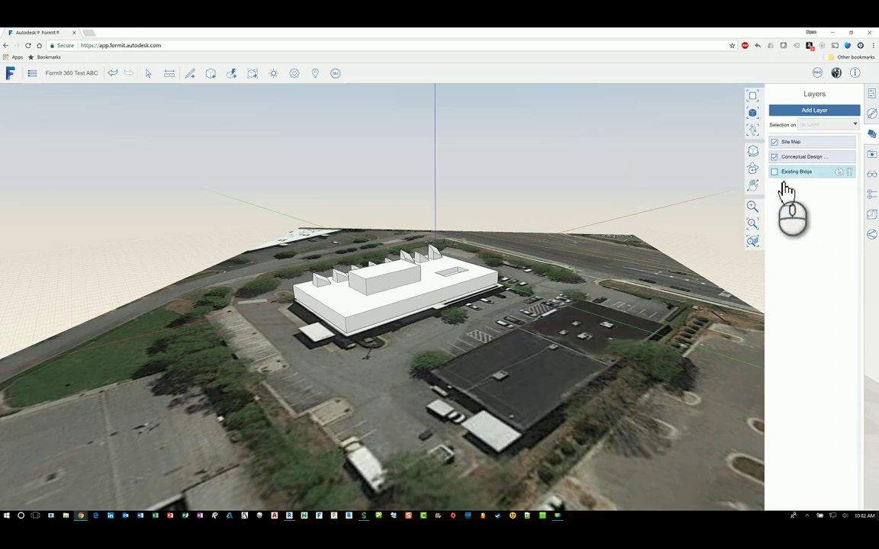
{"action": "left_click", "coordinate": [774, 171]}
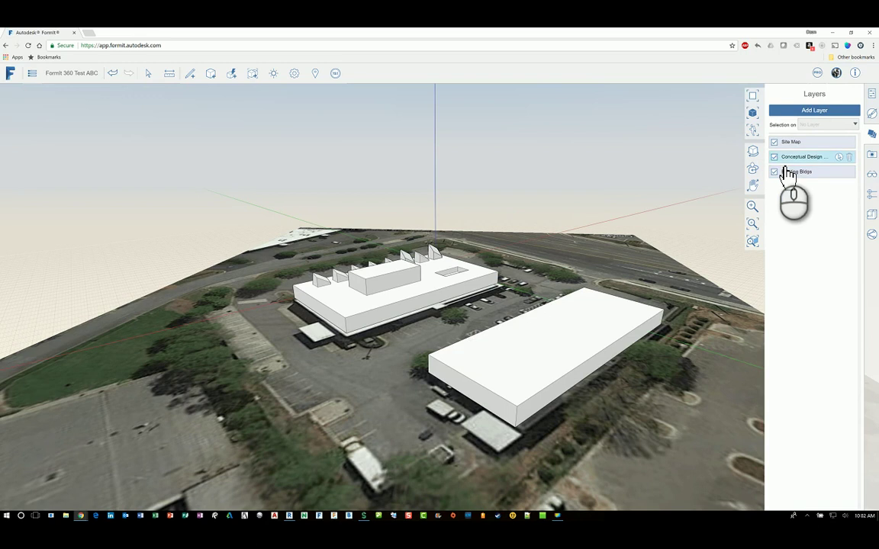
{"action": "left_click", "coordinate": [775, 157]}
{"action": "left_click", "coordinate": [775, 157]}
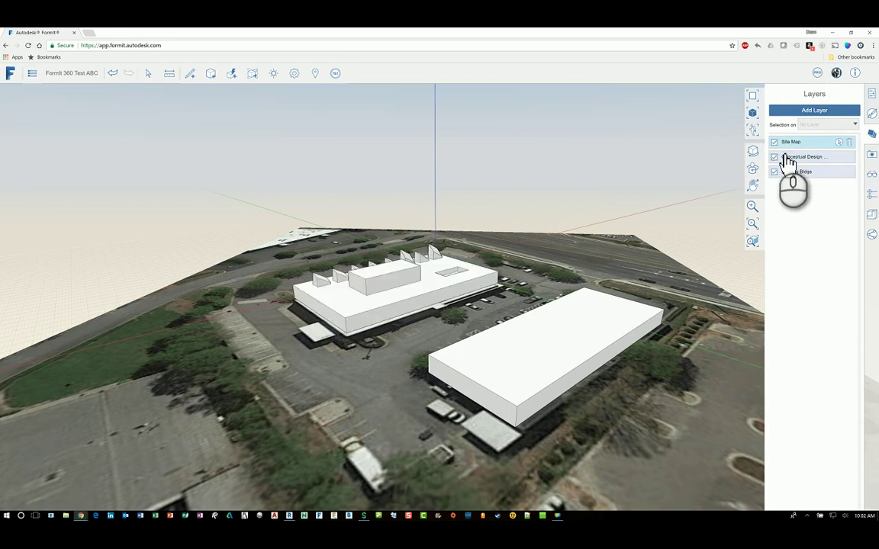
{"action": "left_click", "coordinate": [774, 142]}
{"action": "left_click", "coordinate": [774, 142]}
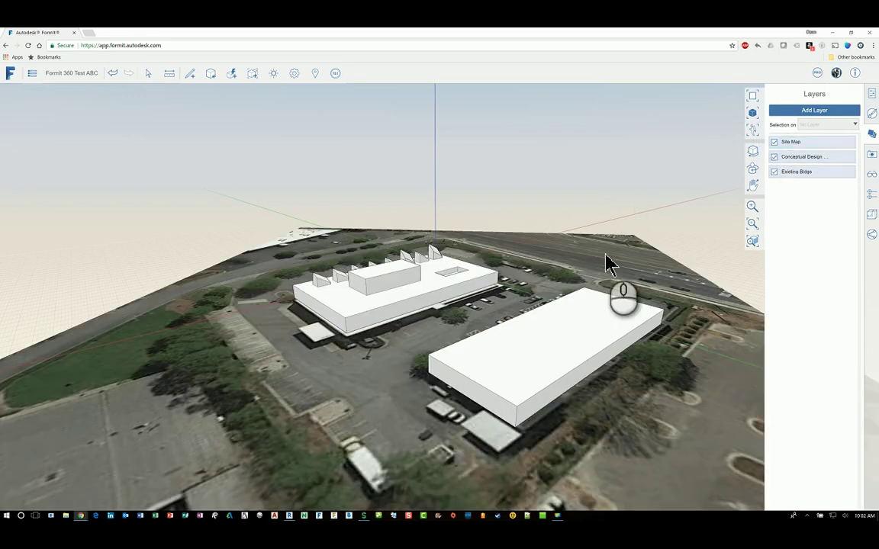
{"action": "middle_click_drag", "start_coordinate": [563, 275], "coordinate": [176, 271]}
{"action": "scroll", "coordinate": [509, 250], "scroll_direction": "up", "scroll_amount": 5}
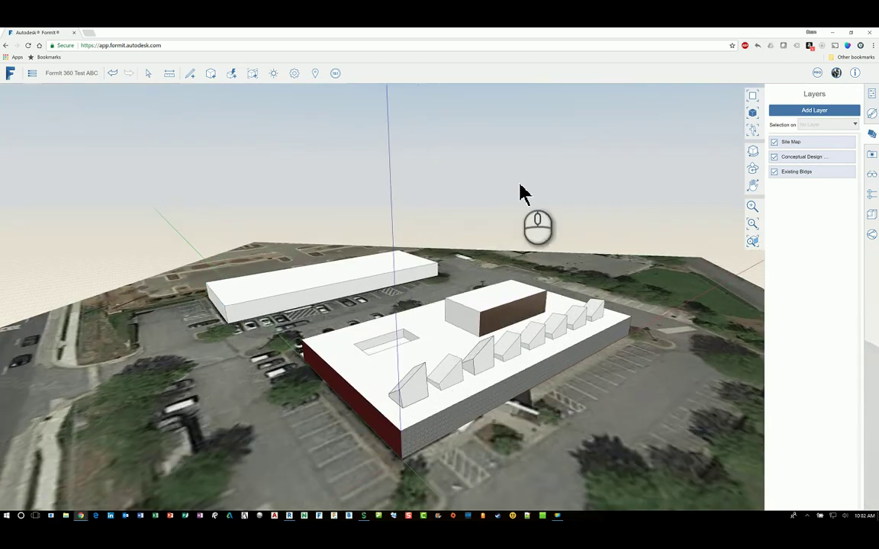